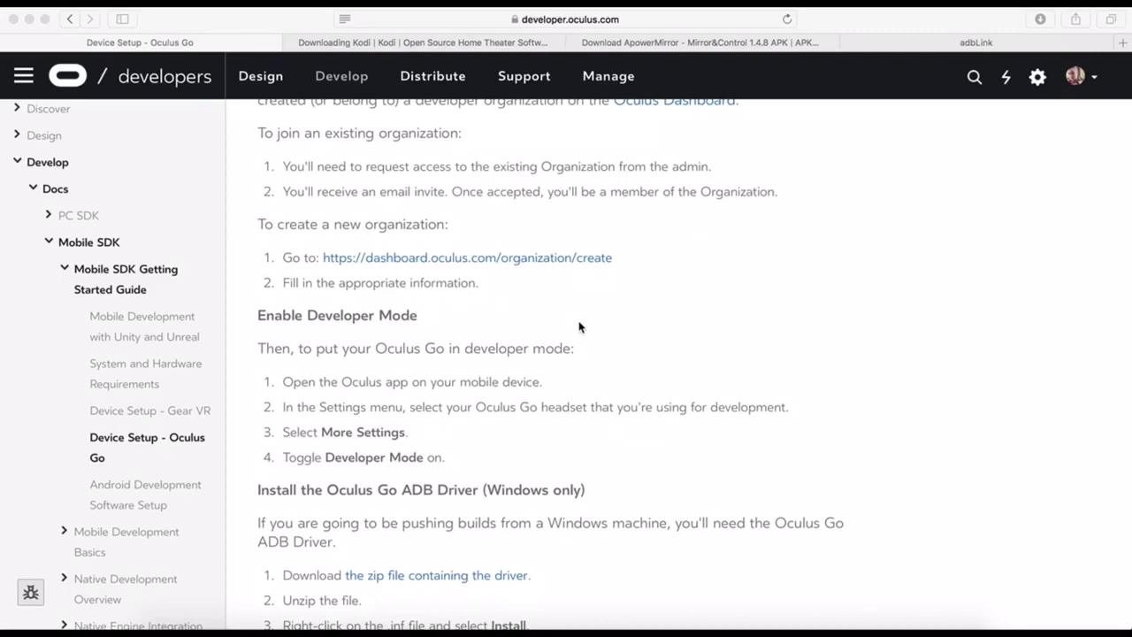
Step: Turn on Developer Mode under More Settings for the Oculus Go in the Oculus app
{"action": "scroll", "coordinate": [580, 328], "scroll_direction": "up", "scroll_amount": 4}
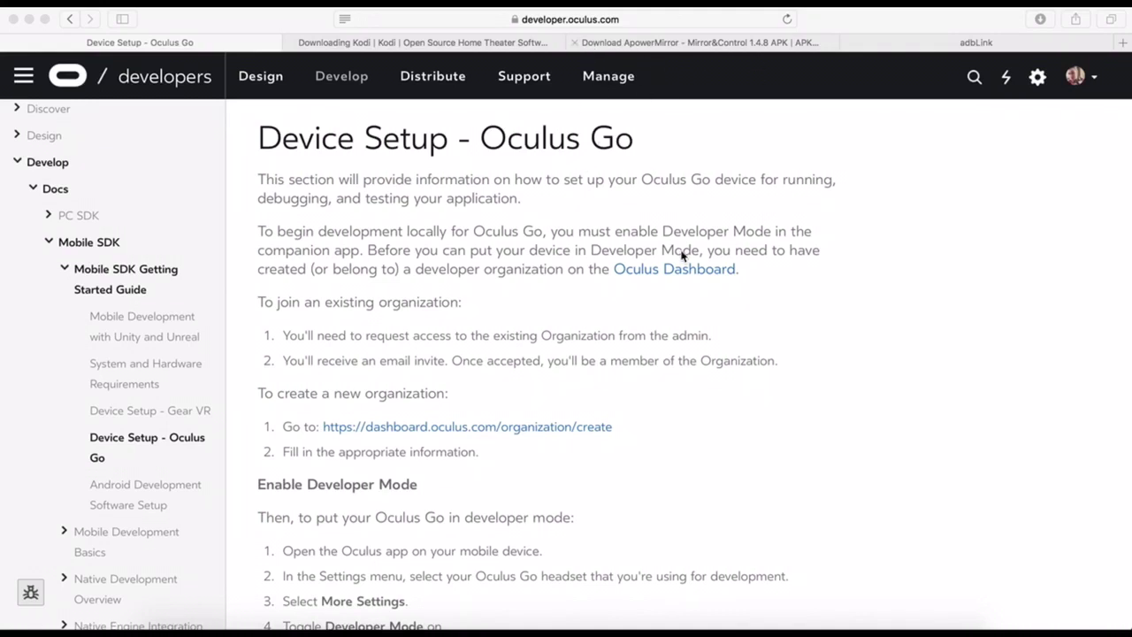
{"action": "scroll", "coordinate": [650, 390], "scroll_direction": "down", "scroll_amount": 5}
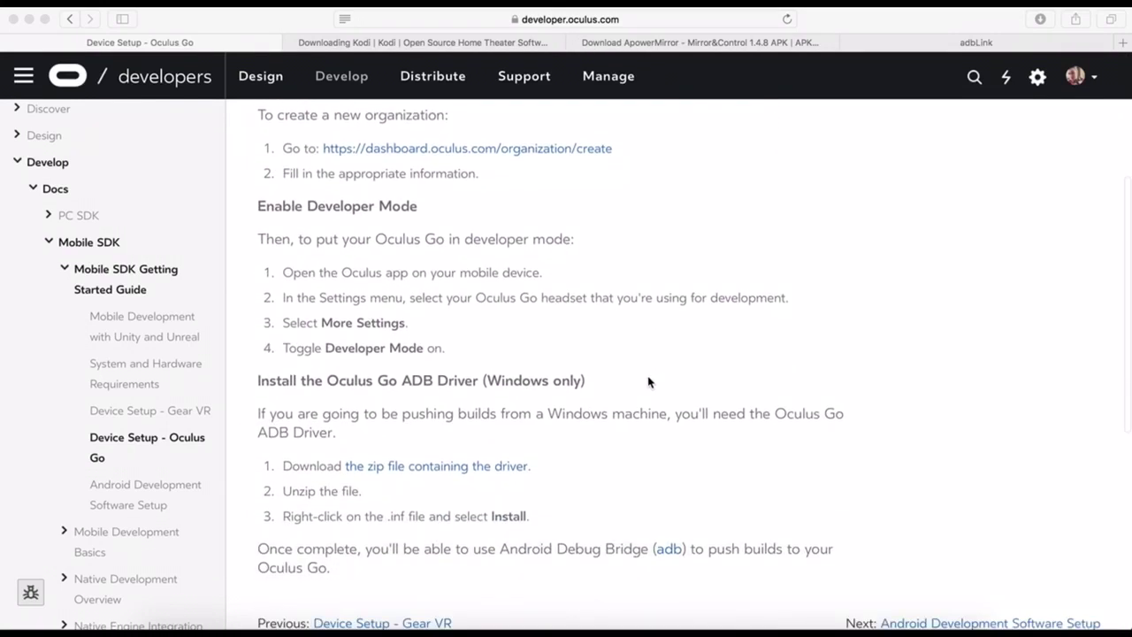
{"action": "scroll", "coordinate": [649, 381], "scroll_direction": "up", "scroll_amount": 2}
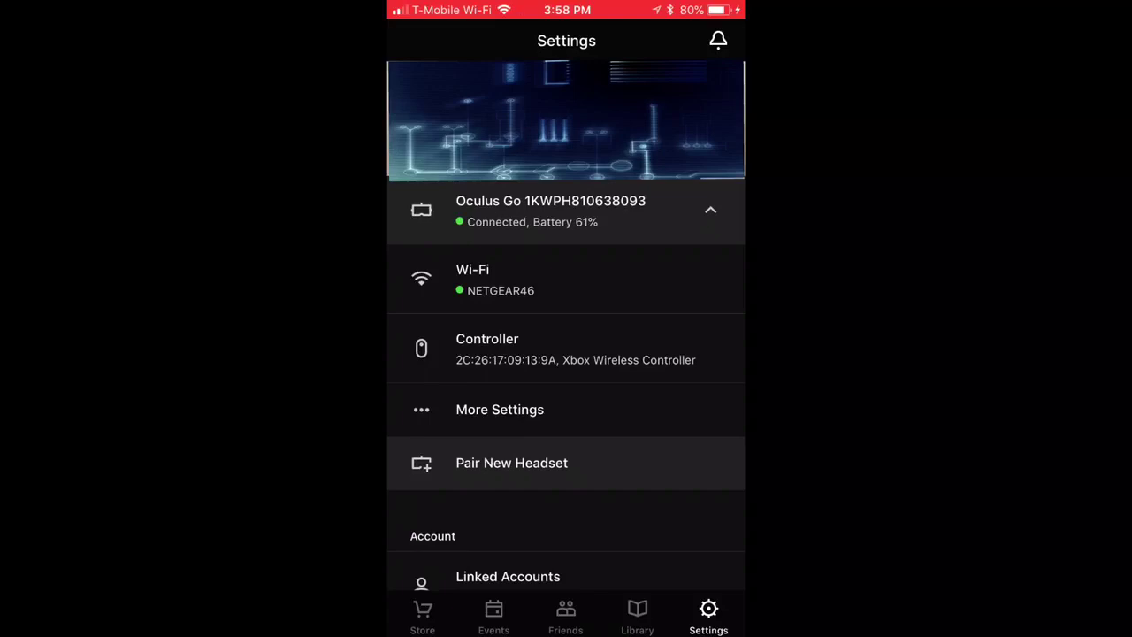
{"action": "left_click", "coordinate": [500, 410]}
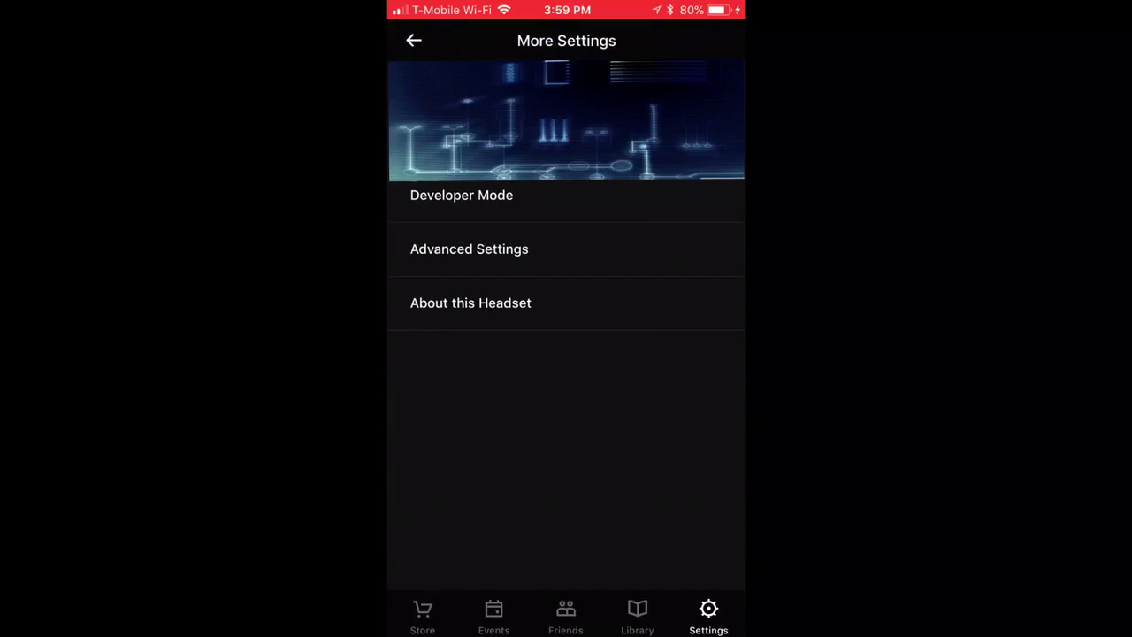
{"action": "left_click", "coordinate": [461, 195]}
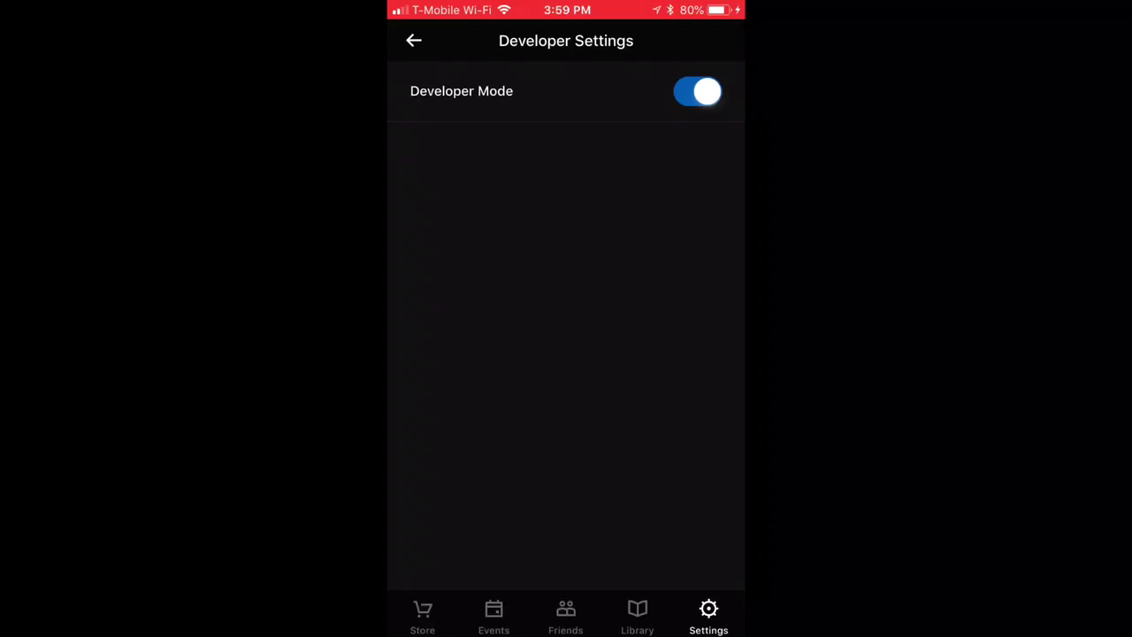
{"action": "left_click", "coordinate": [413, 40]}
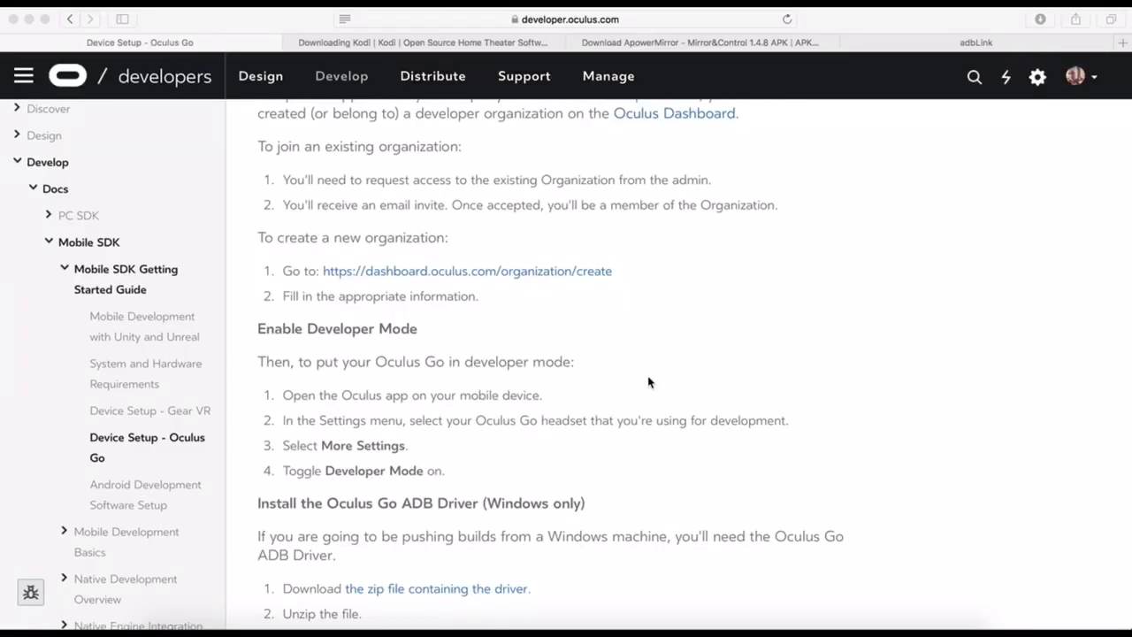
Step: Close the Oculus docs tab and start the ARMV8A (64BIT) Kodi for Android download
{"action": "left_click", "coordinate": [6, 47]}
{"action": "left_click", "coordinate": [9, 42]}
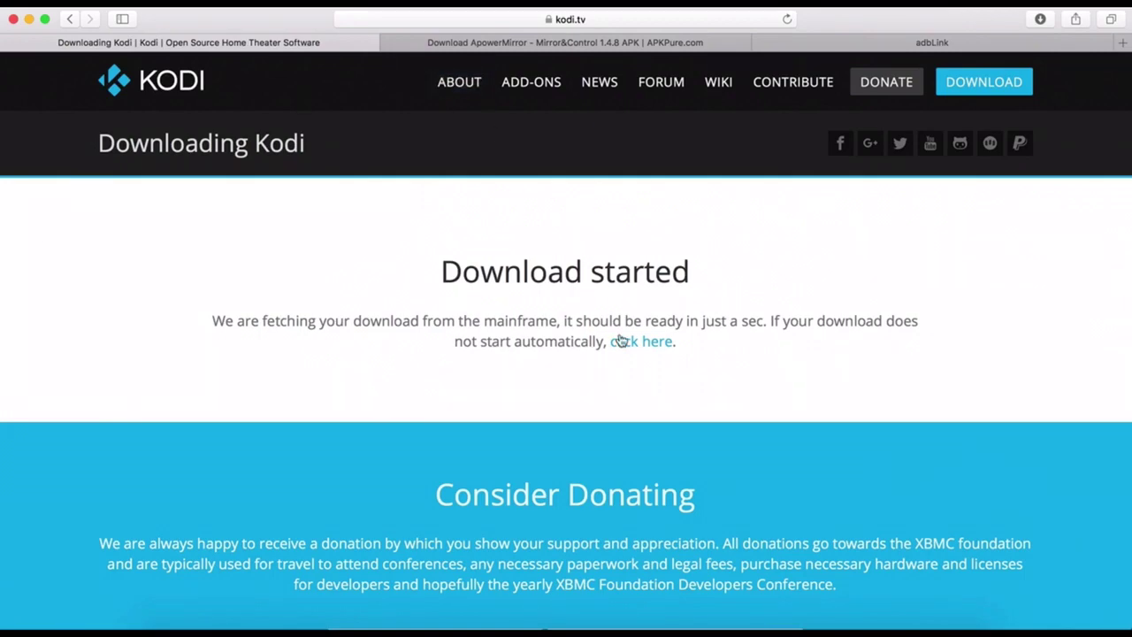
{"action": "left_click", "coordinate": [70, 19]}
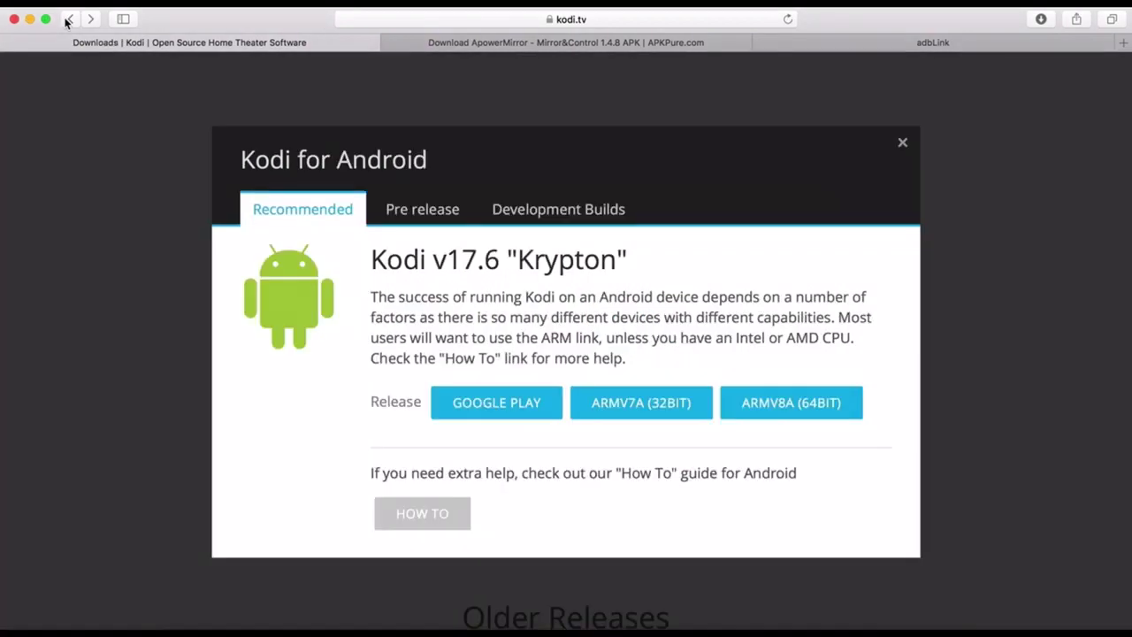
{"action": "left_click", "coordinate": [766, 403]}
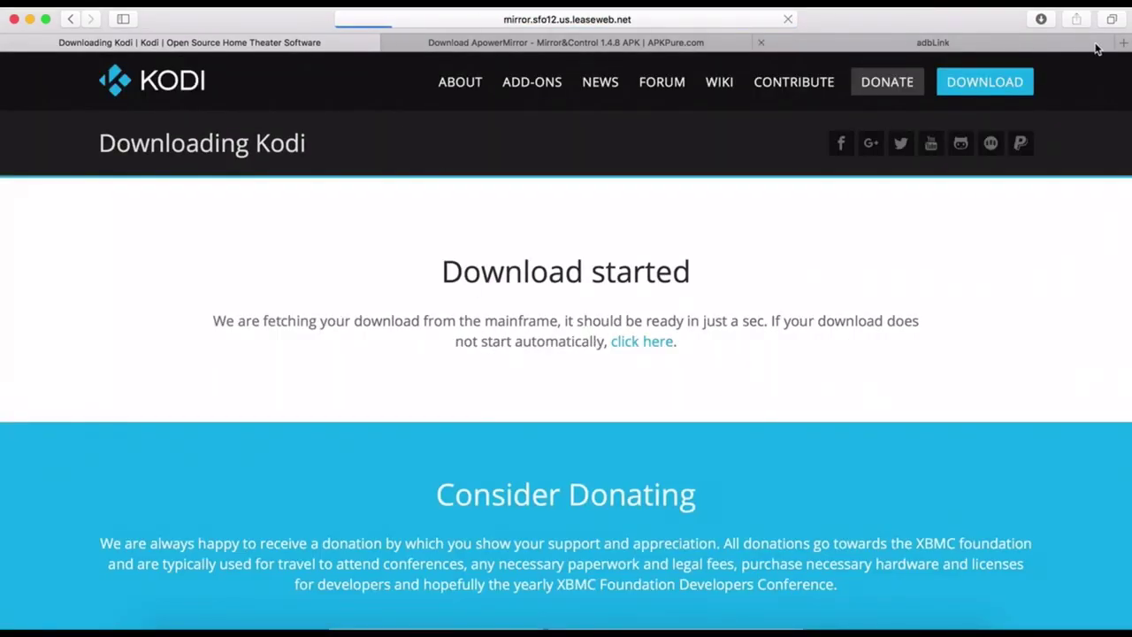
{"action": "left_click", "coordinate": [541, 42]}
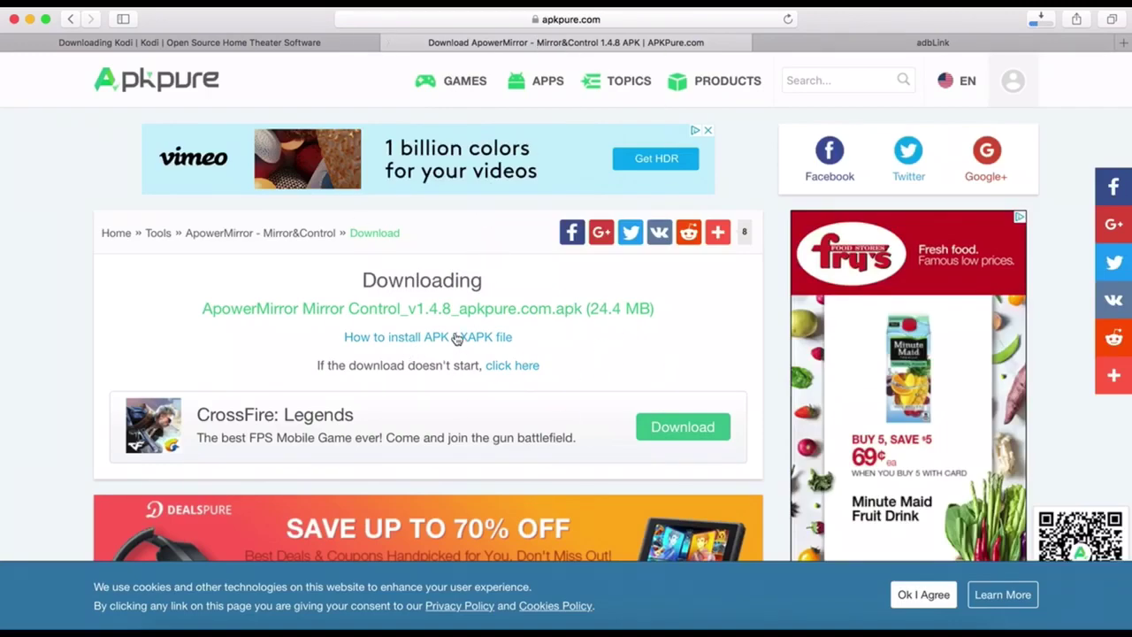
Step: Restart the ApowerMirror 1.4.8 APK download from its APKPure page
{"action": "scroll", "coordinate": [410, 283], "scroll_direction": "down", "scroll_amount": 5}
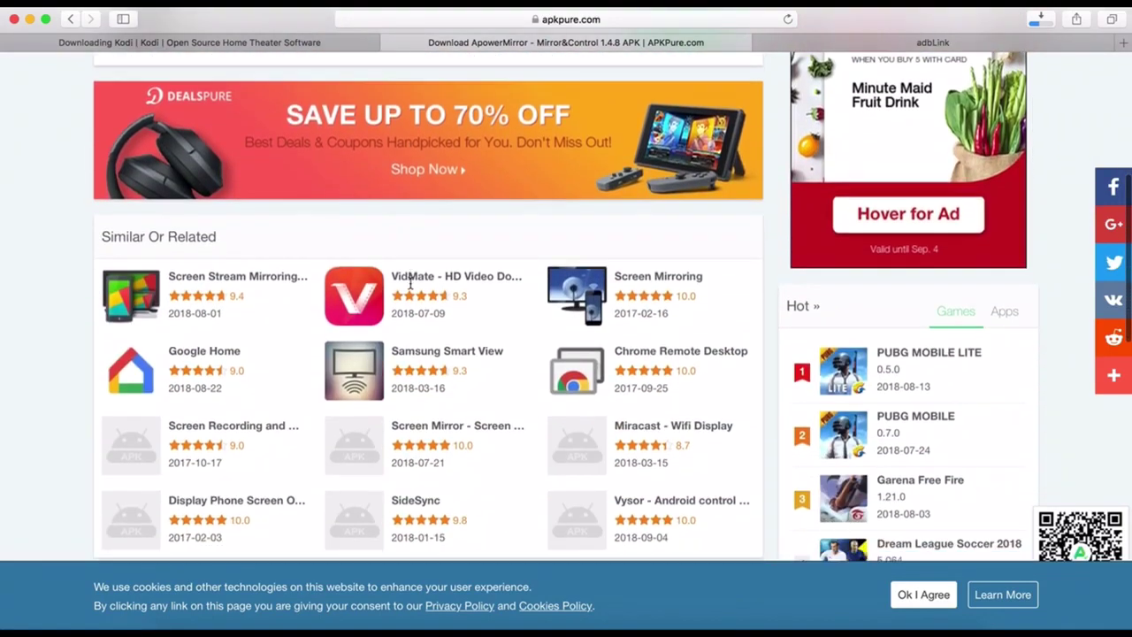
{"action": "scroll", "coordinate": [410, 283], "scroll_direction": "up", "scroll_amount": 5}
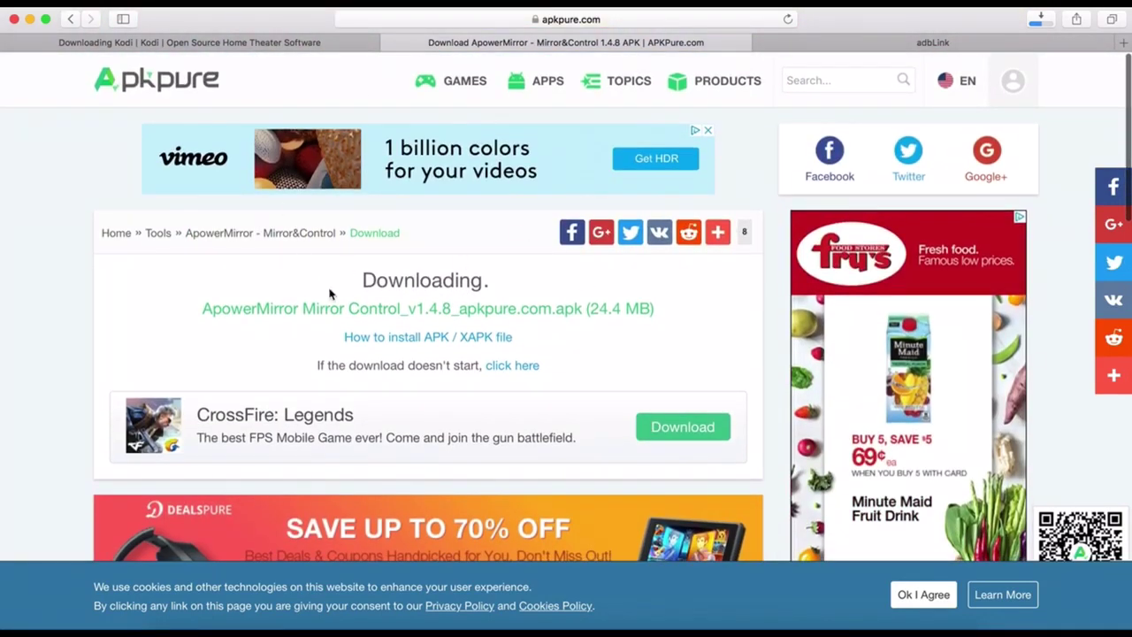
{"action": "left_click", "coordinate": [70, 19]}
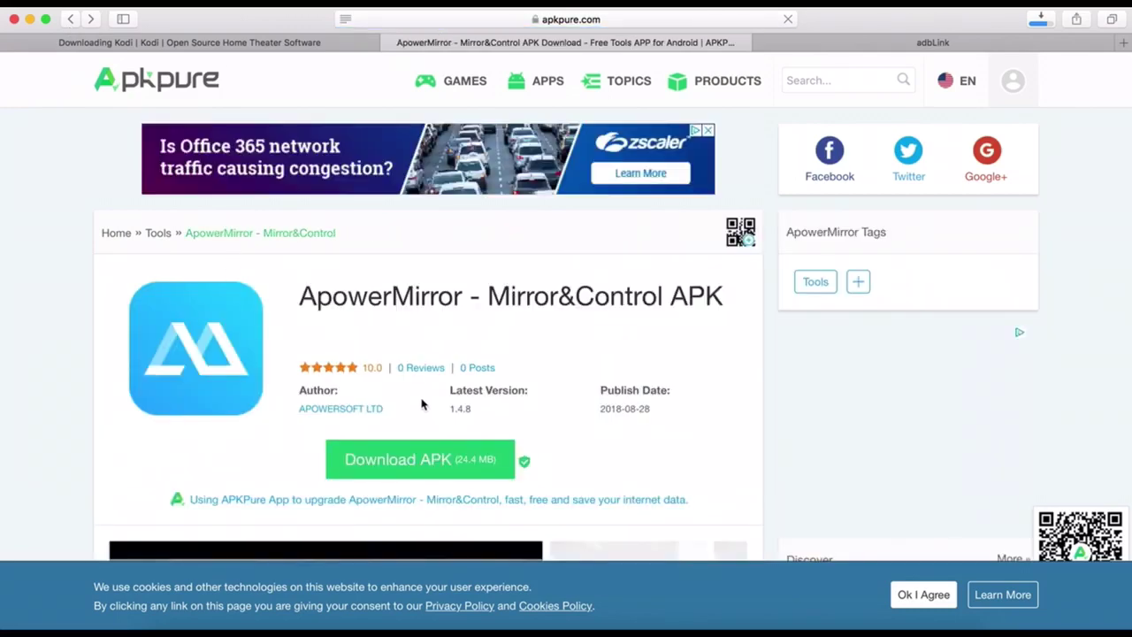
{"action": "left_click", "coordinate": [436, 469]}
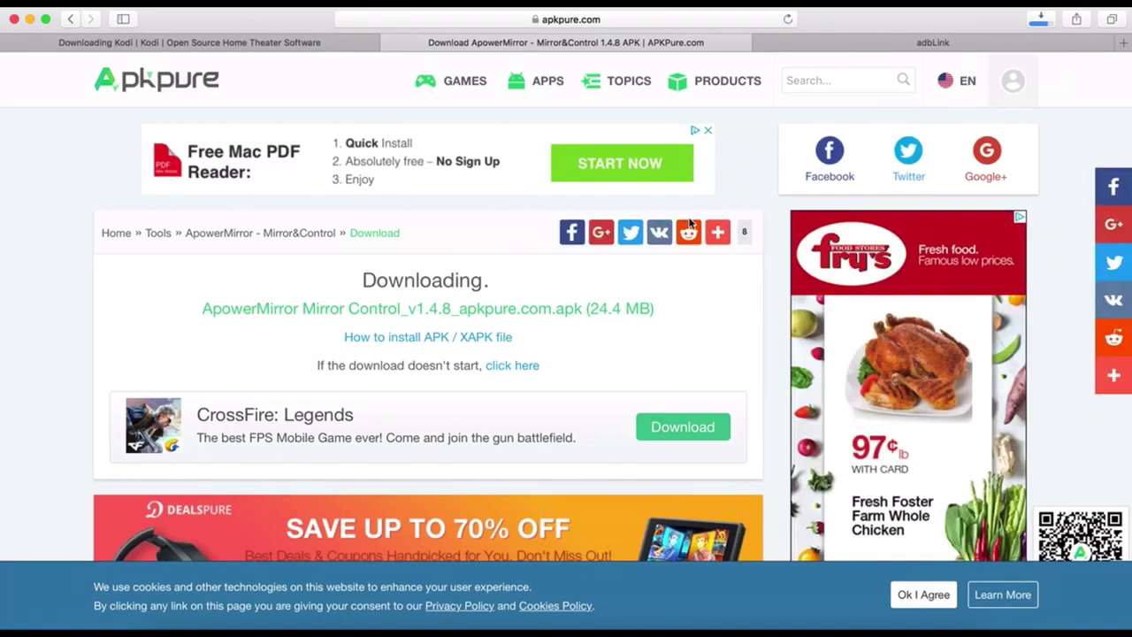
{"action": "left_click", "coordinate": [901, 44]}
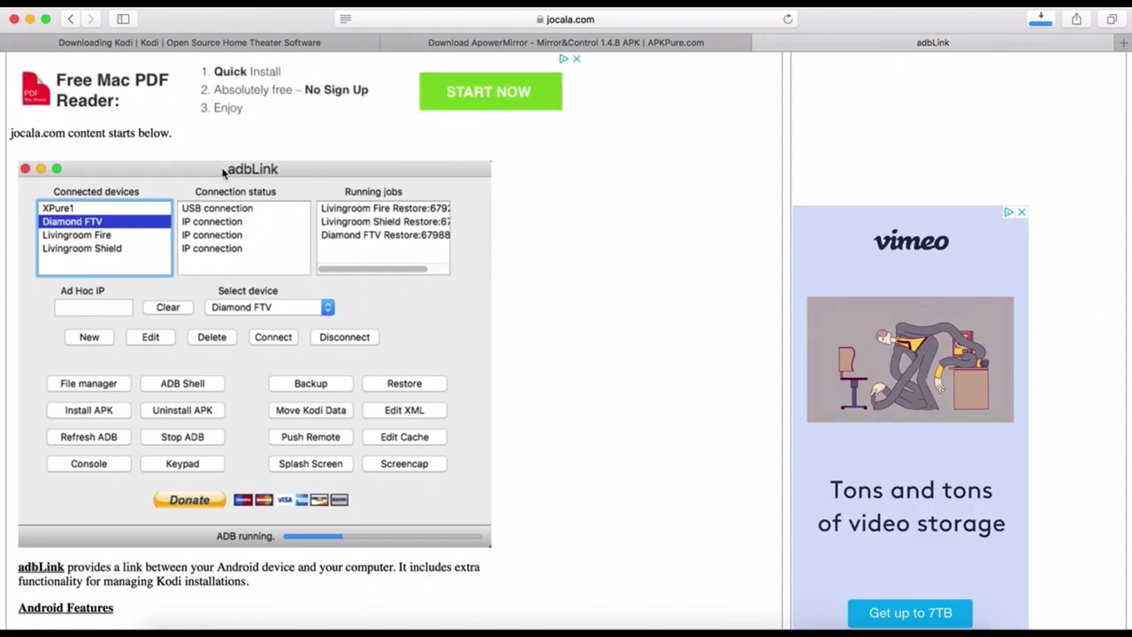
{"action": "scroll", "coordinate": [181, 418], "scroll_direction": "down", "scroll_amount": 8}
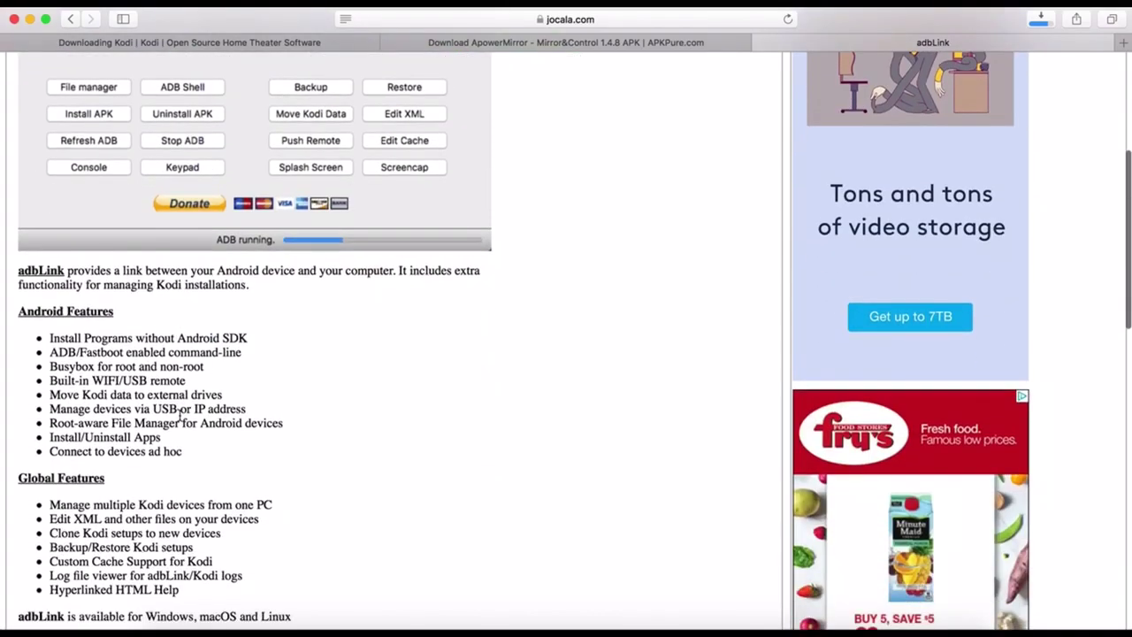
{"action": "scroll", "coordinate": [179, 414], "scroll_direction": "down", "scroll_amount": 4}
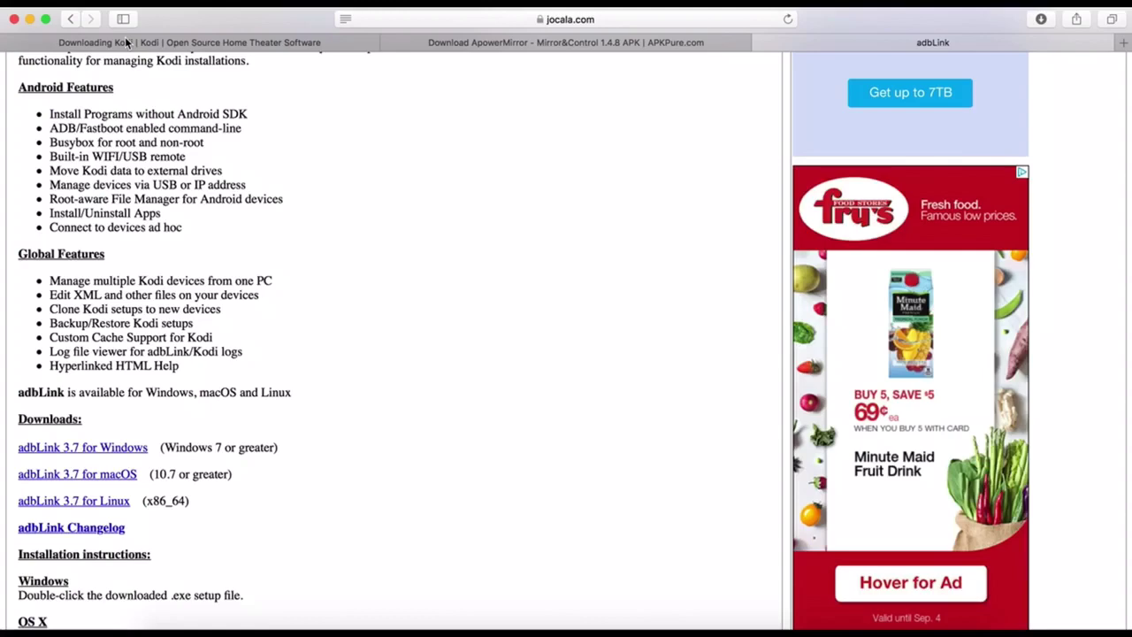
Step: Bring up adbLink and open its Install APK picker on the Downloads folder
{"action": "left_click", "coordinate": [30, 22]}
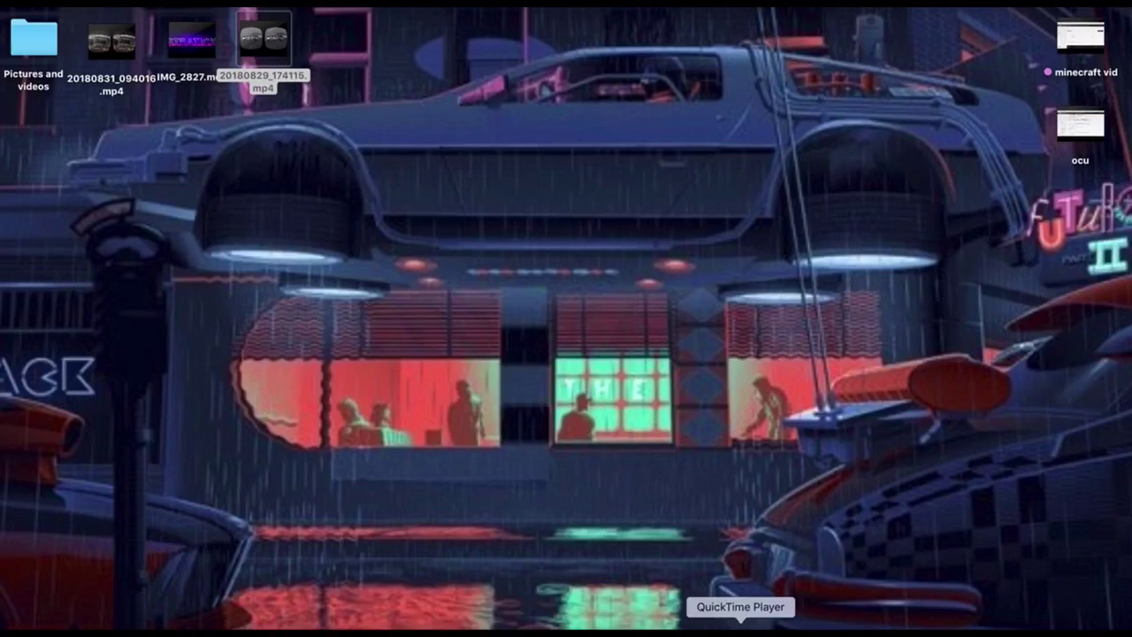
{"action": "left_click", "coordinate": [805, 623]}
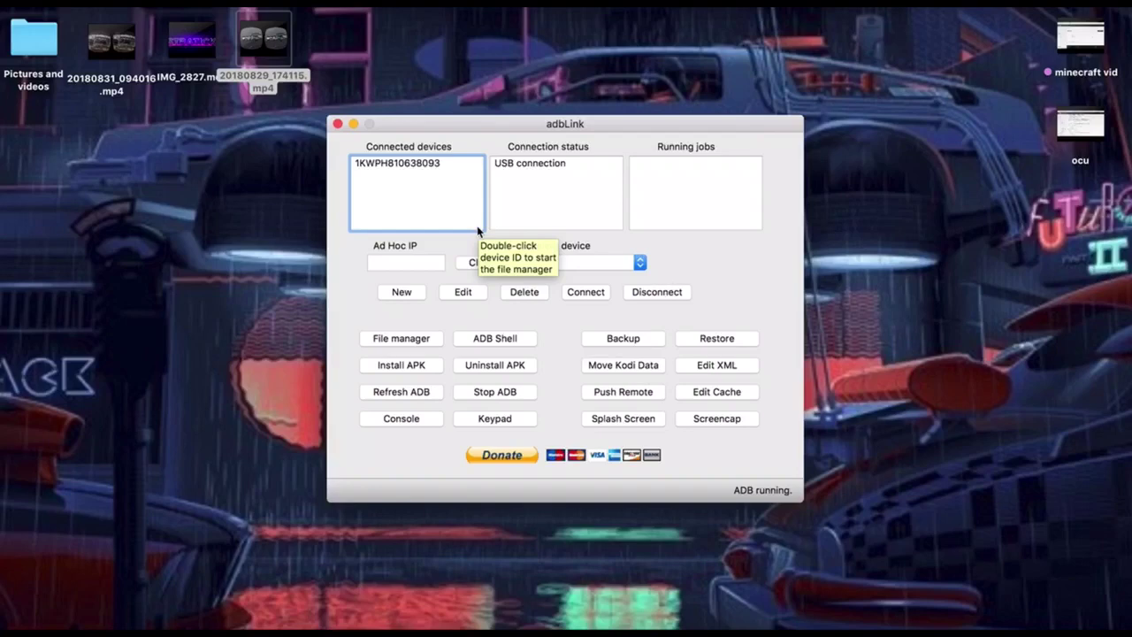
{"action": "left_click", "coordinate": [391, 364]}
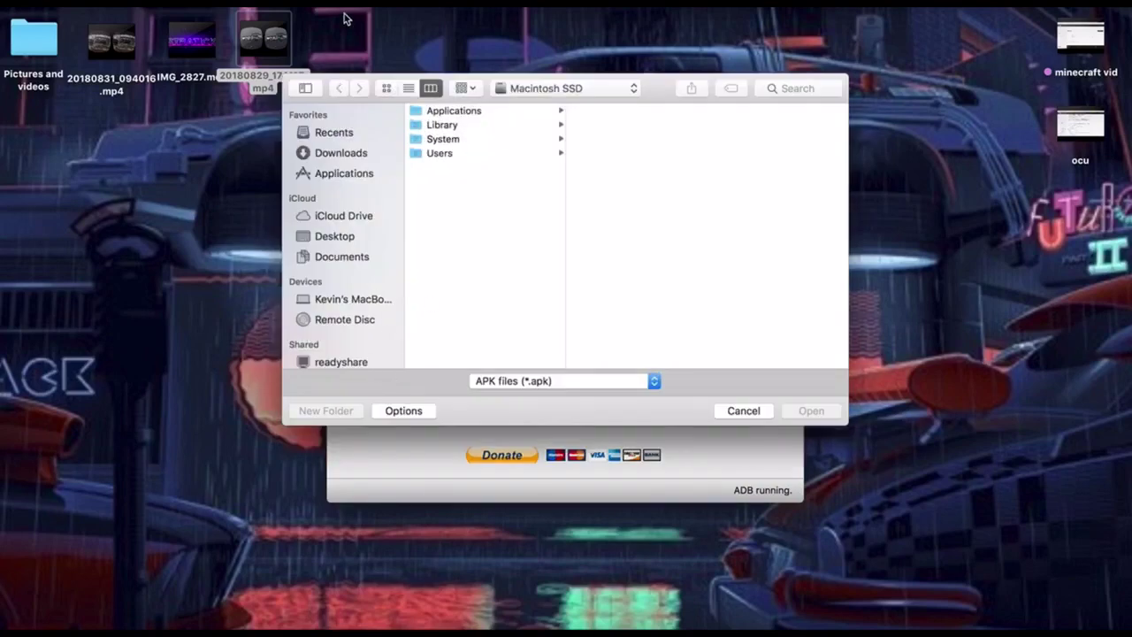
{"action": "left_click", "coordinate": [329, 154]}
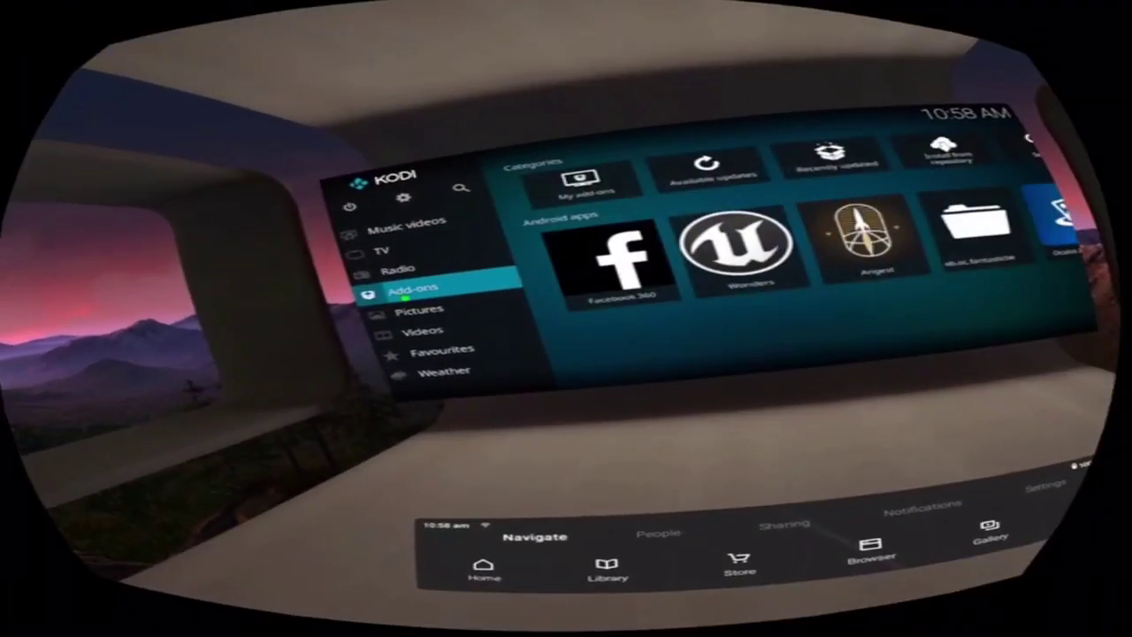
Step: Launch ApowerMirror from Kodi's Add-ons > Android apps list
{"action": "left_click", "coordinate": [404, 298]}
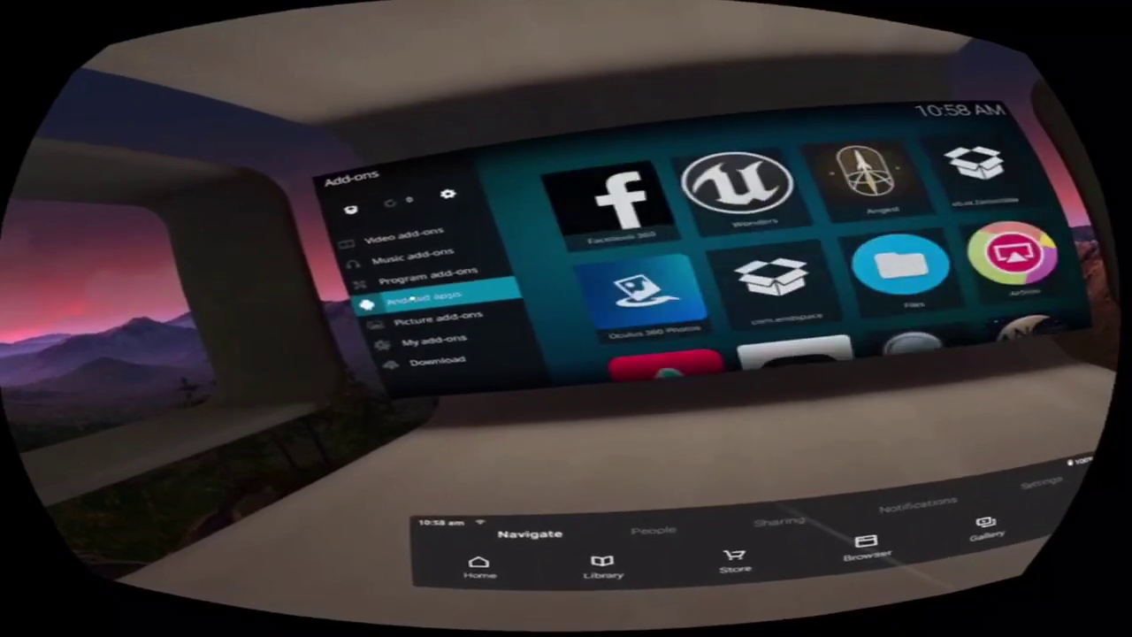
{"action": "left_click", "coordinate": [411, 299]}
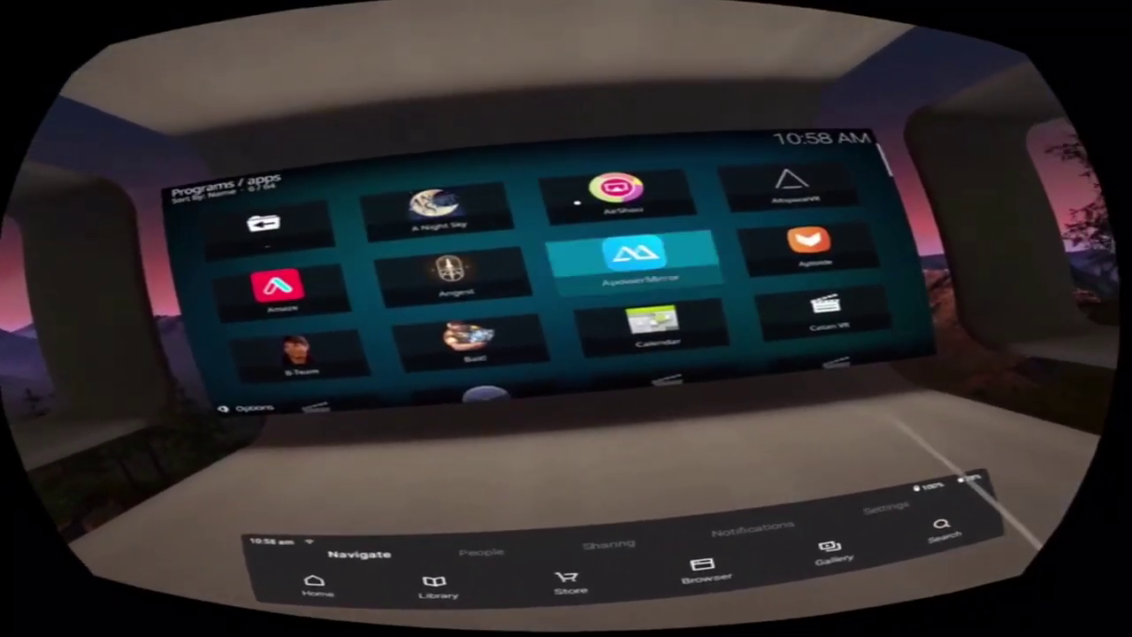
{"action": "key", "text": "Down"}
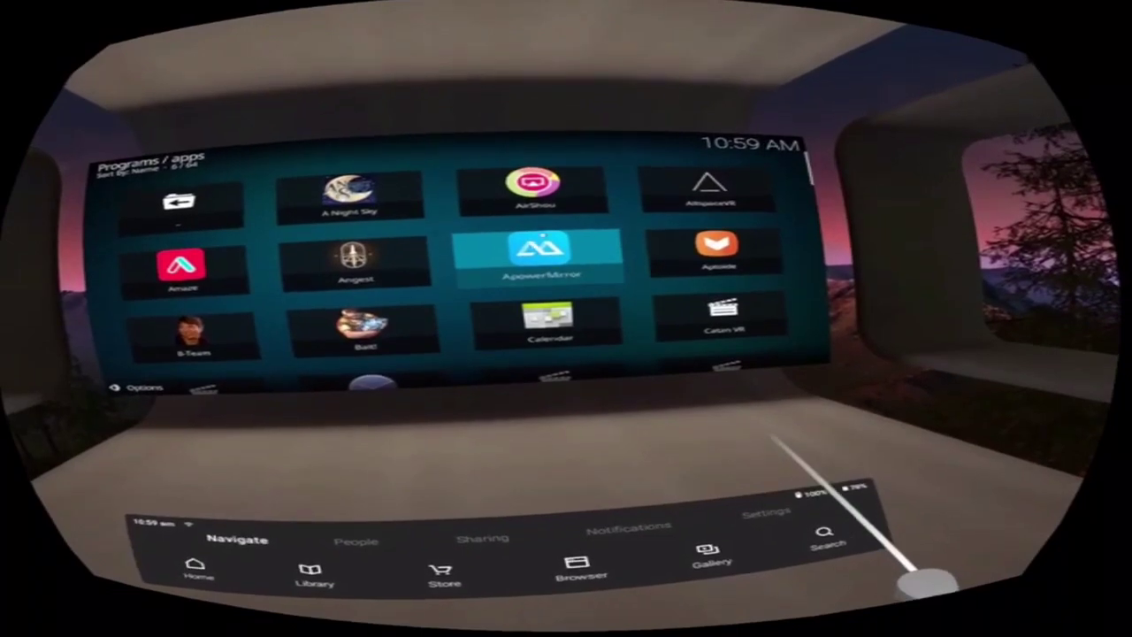
{"action": "left_click", "coordinate": [536, 246]}
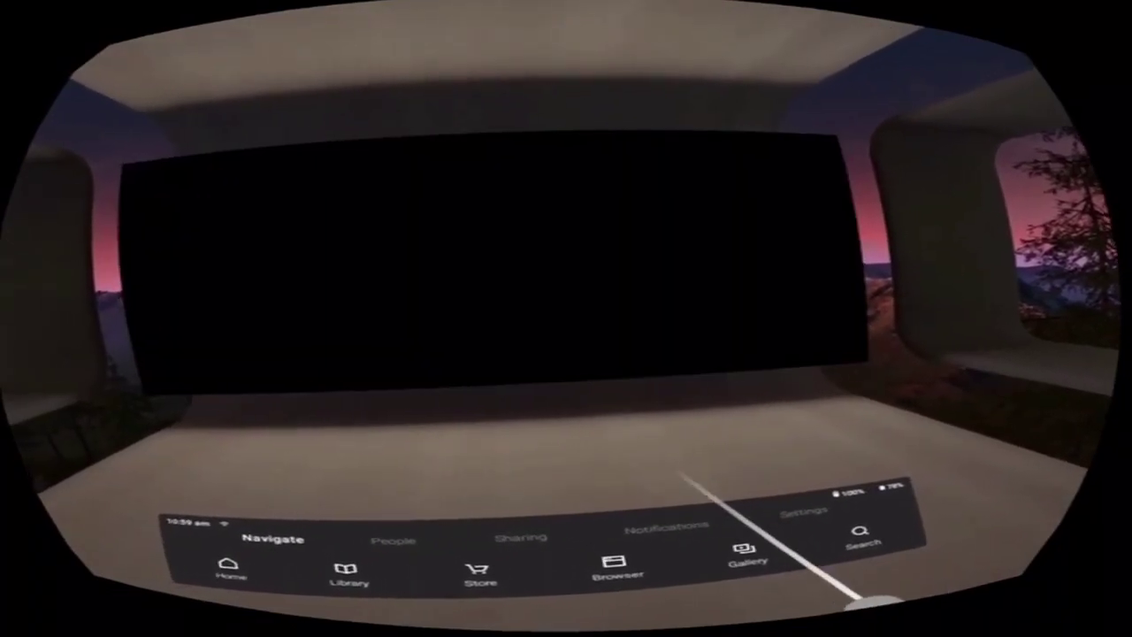